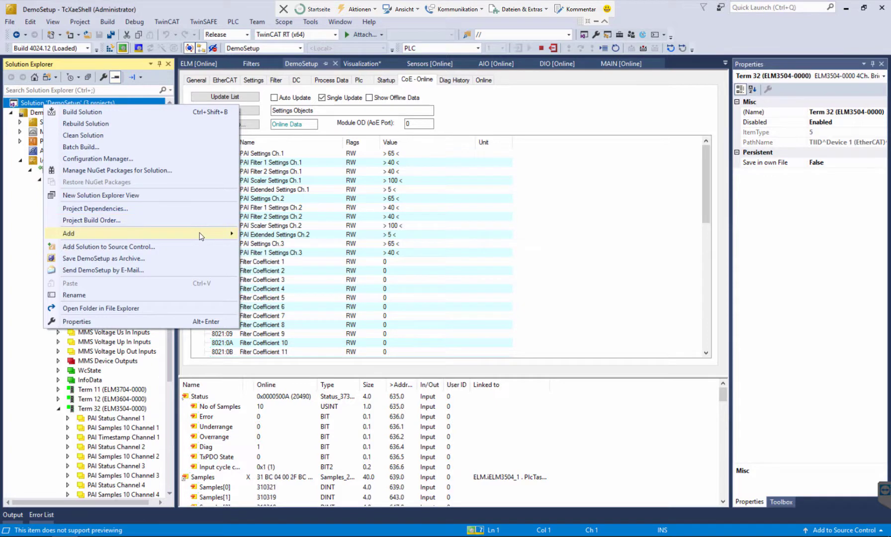
Add a new TwinCAT Measurement Filter Designer project named MyFilter to the DemoSetup solution.
mouse_move(202, 235)
click(296, 235)
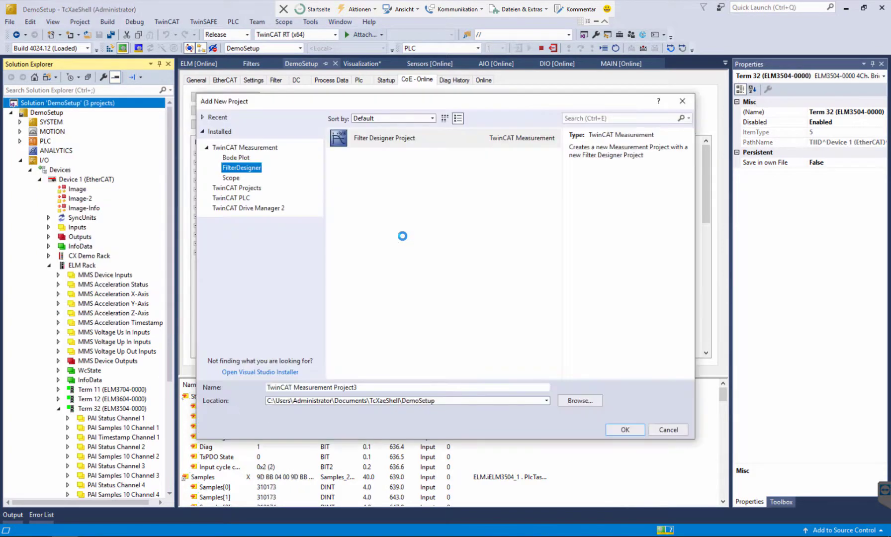
click(363, 386)
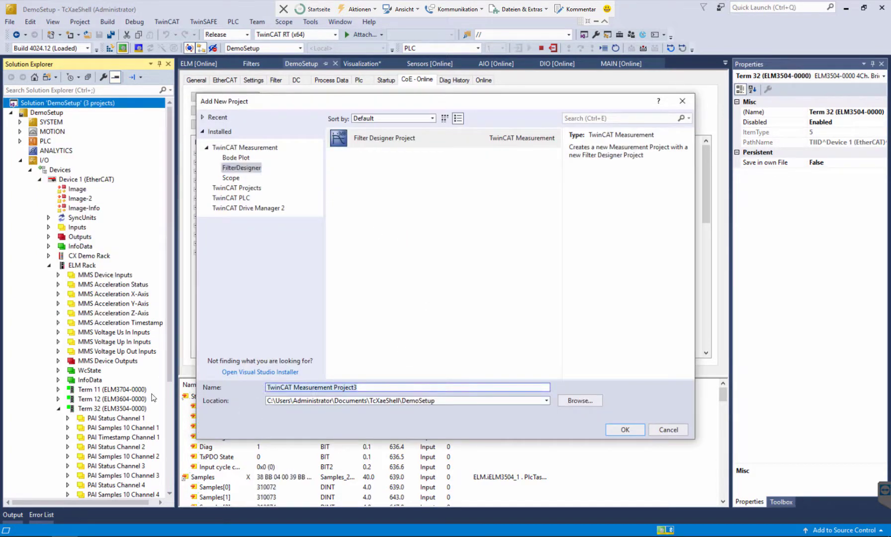
text(MyFiltre)
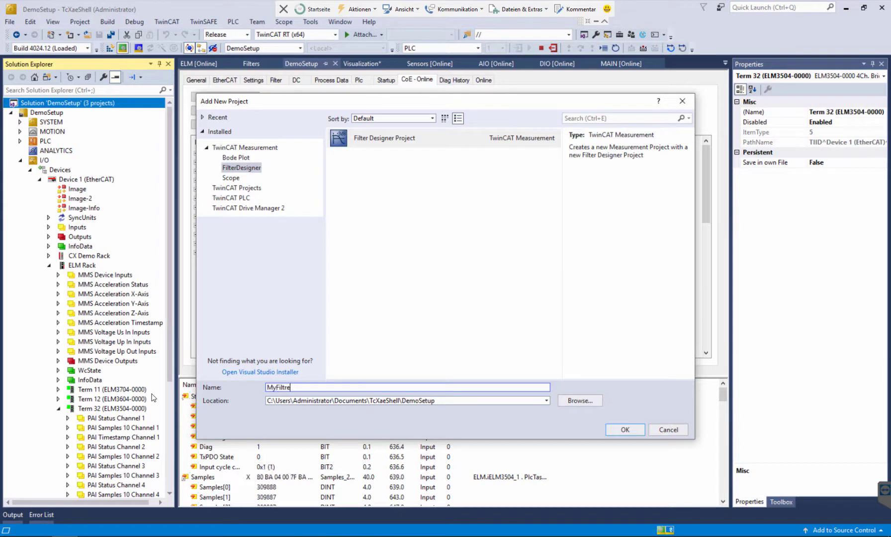
key(BackSpace)
key(BackSpace)
text(er)
key(Return)
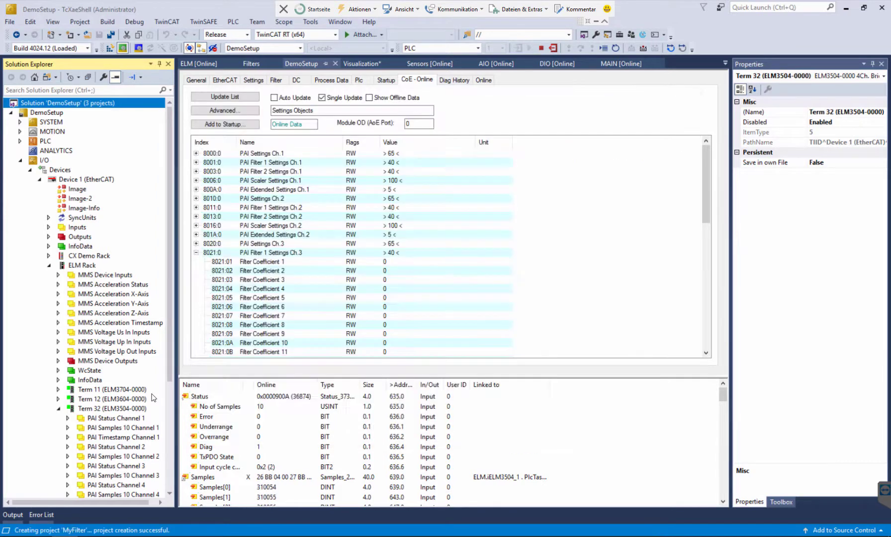
Open the new project's filter set and set its cutoff frequency to 80 Hz.
scroll(150, 398, down, 1)
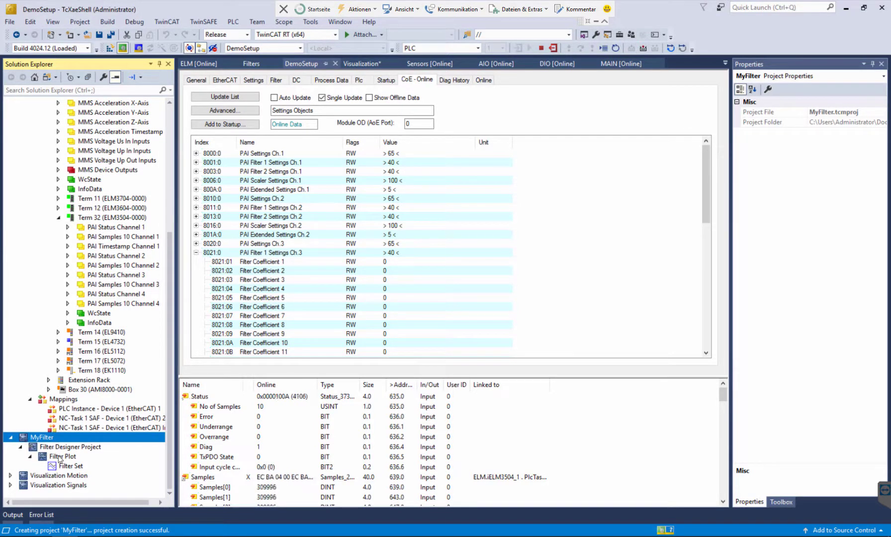
double_click(63, 467)
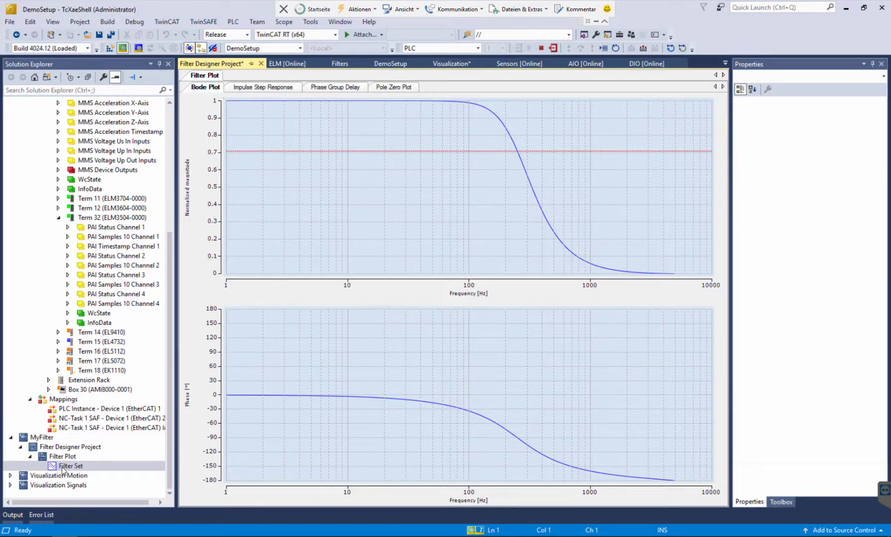
click(63, 468)
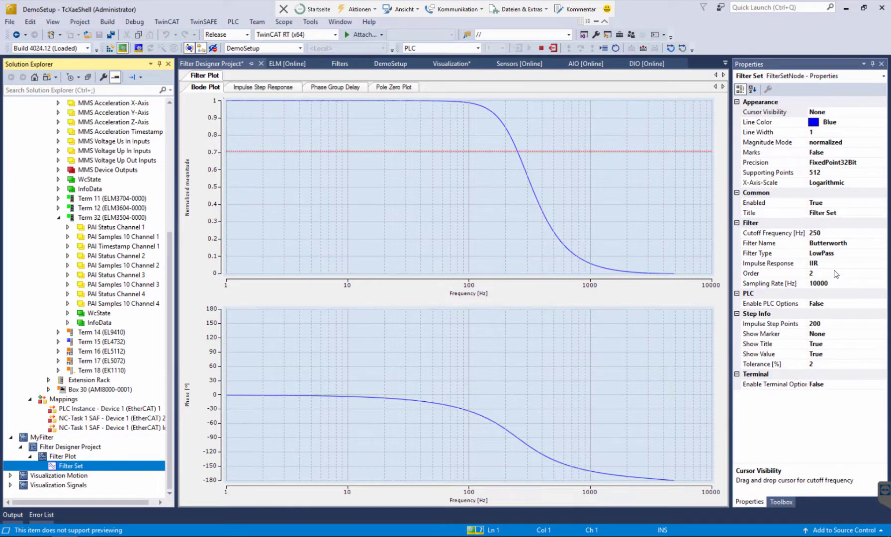
click(854, 244)
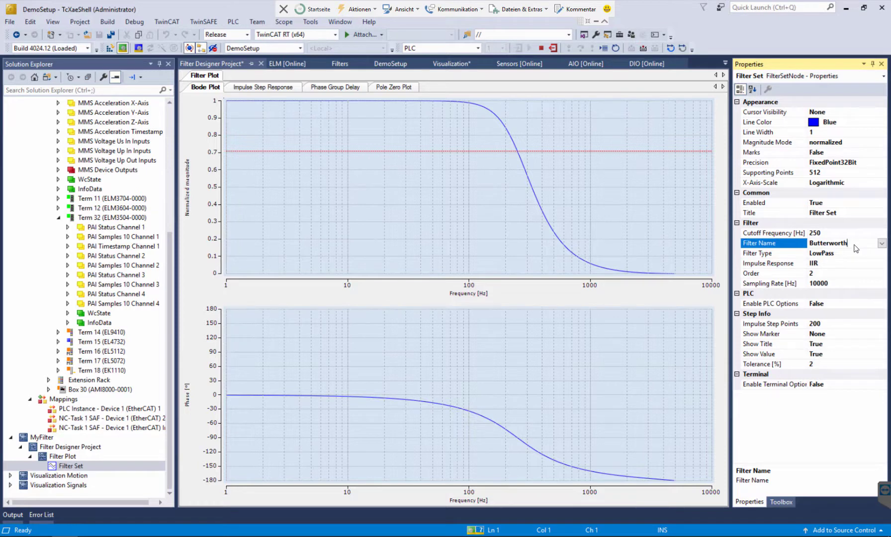
click(824, 233)
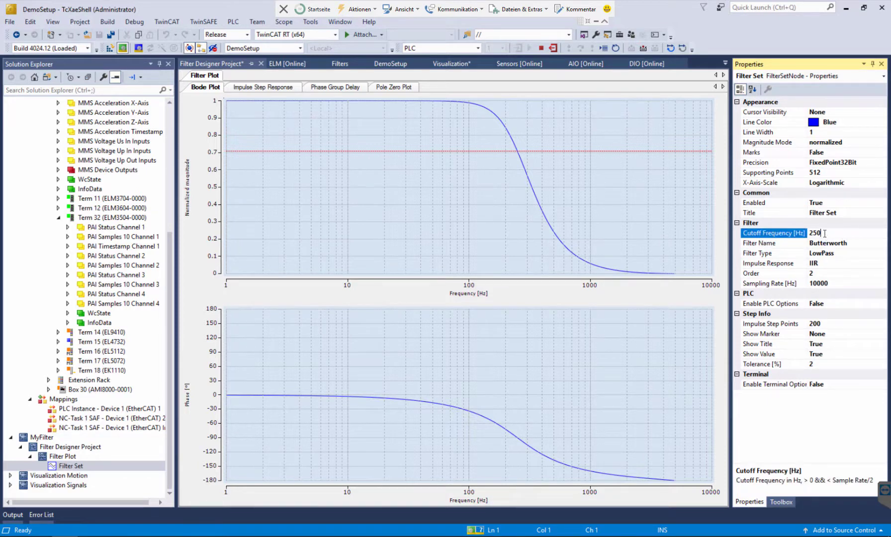
click(830, 282)
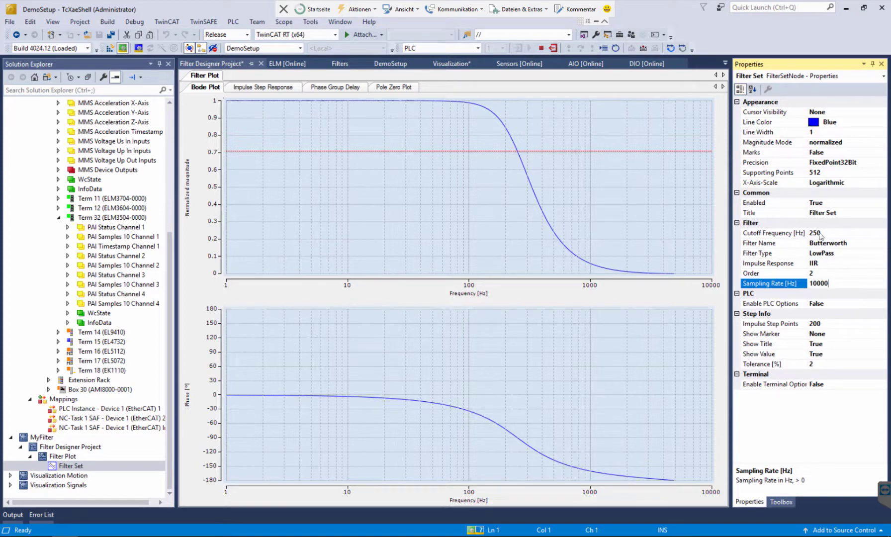
click(835, 232)
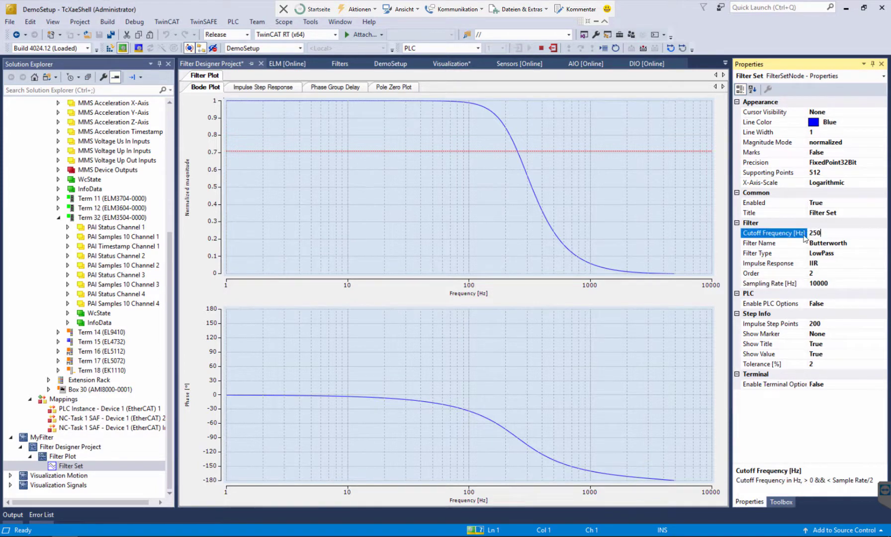
key(Return)
text(80)
key(Return)
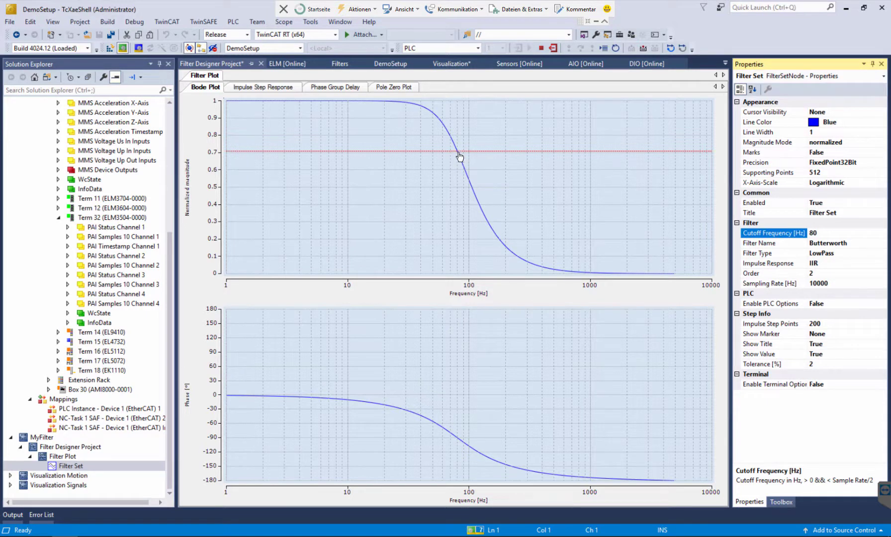
Review the filter's impulse step response, phase group delay and pole zero plots, ending on the Bode plot.
click(243, 89)
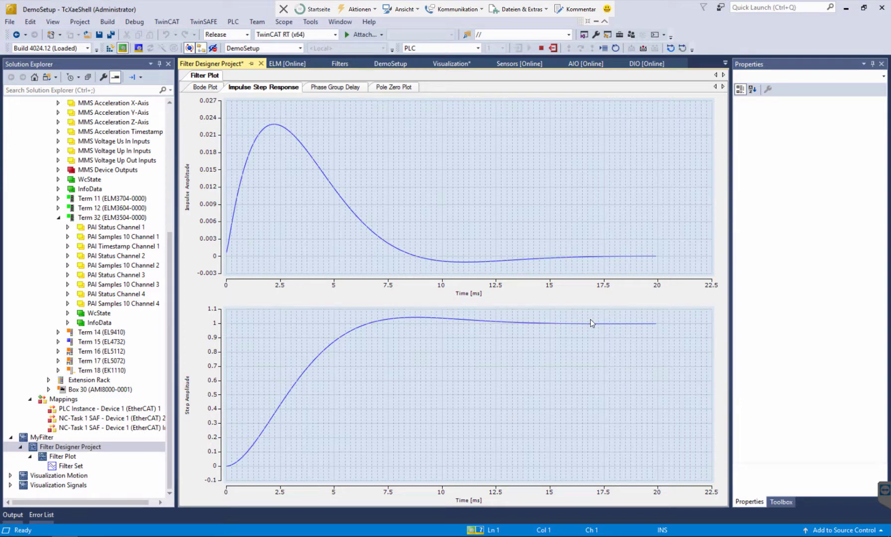
click(353, 88)
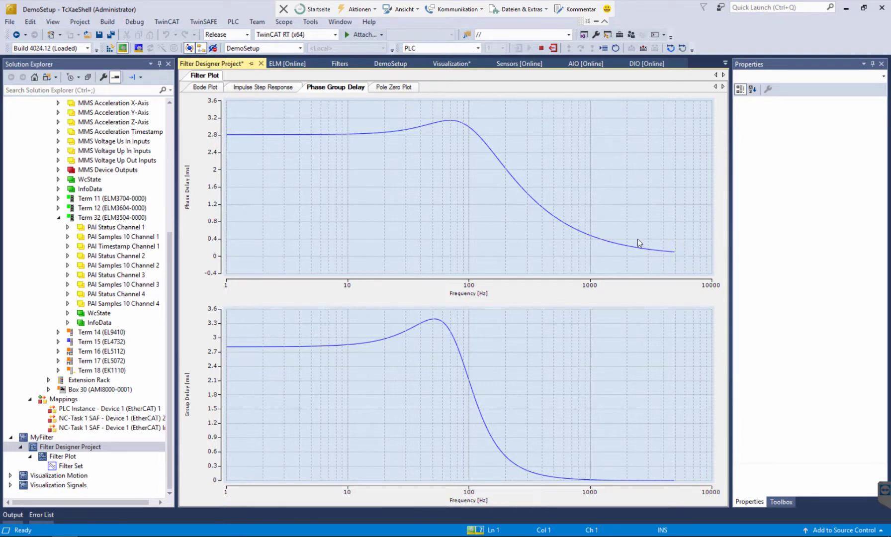
click(384, 90)
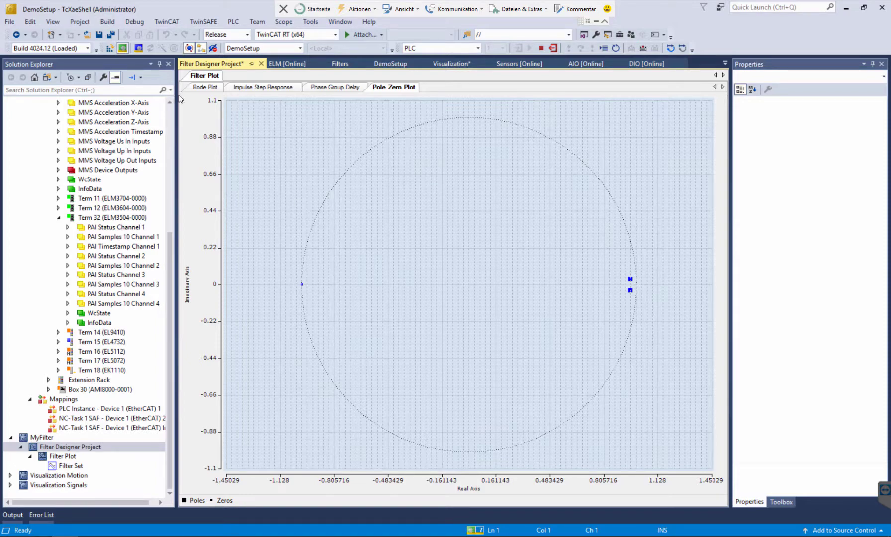
click(198, 88)
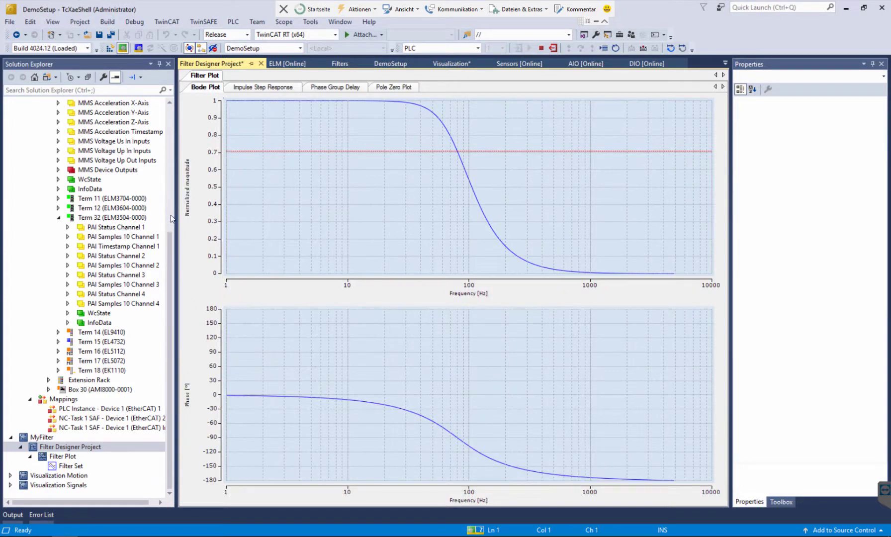
Check the PAI Filter 1 Settings Ch.3 coefficients in the CoE online data of Term 32 (ELM3504-0000).
drag(170, 251, 170, 212)
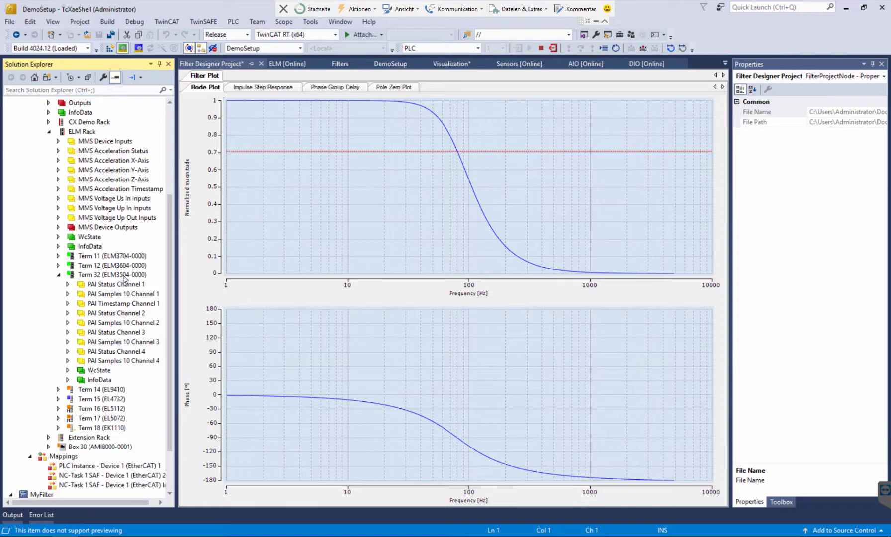
double_click(123, 276)
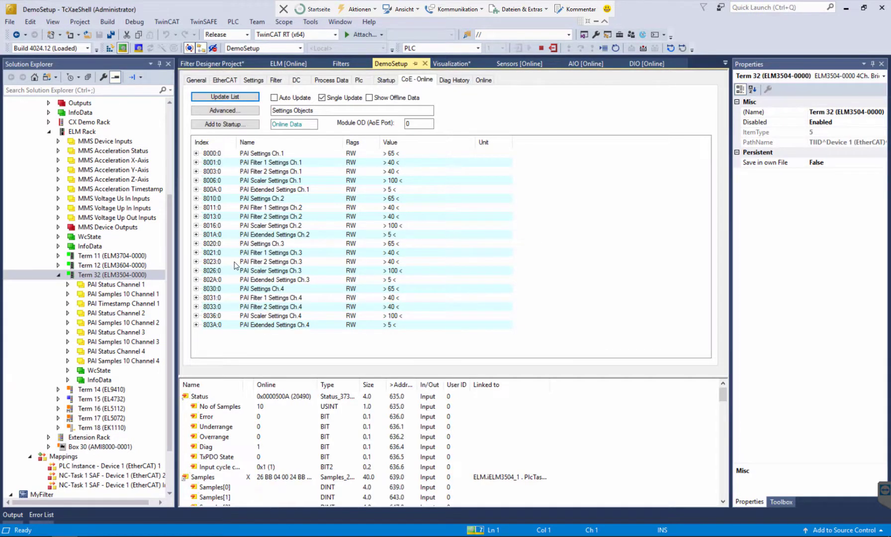
click(196, 252)
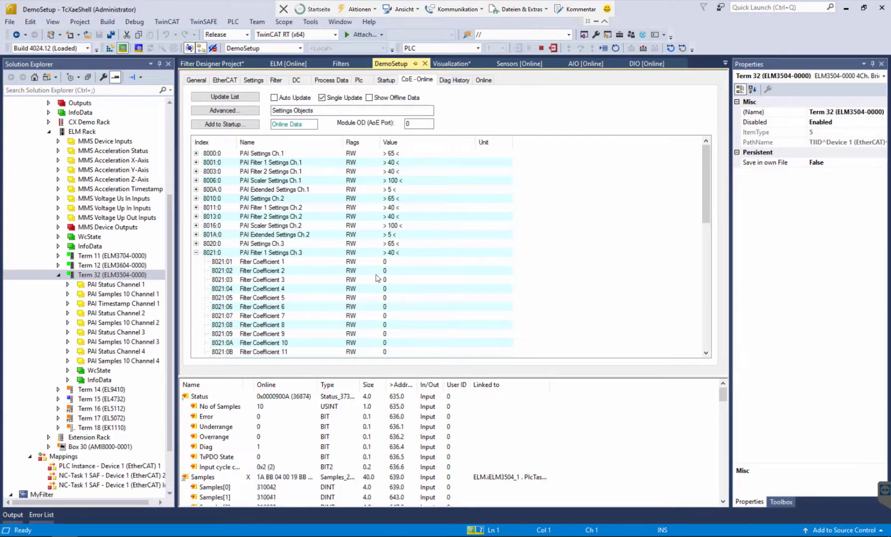
click(396, 262)
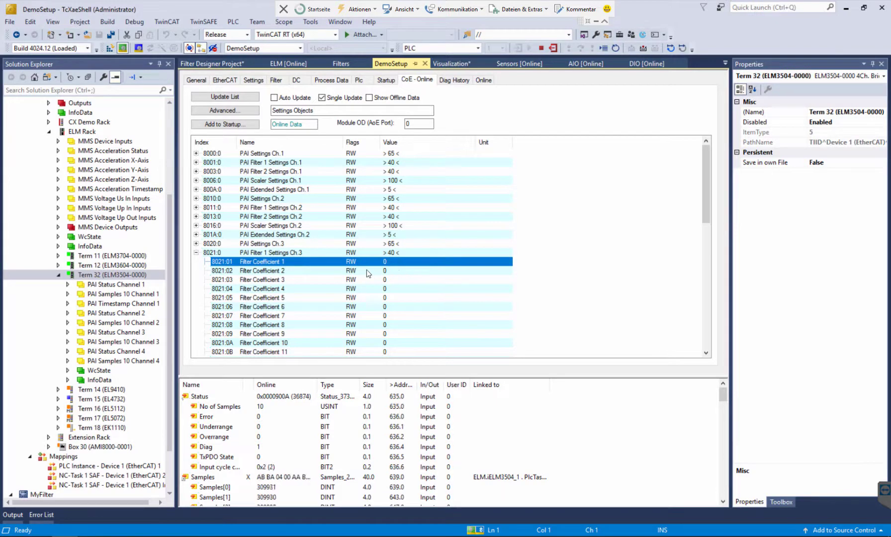
Rename the filter set in the MyFilter project as LP 80 Hz.
drag(170, 388, 170, 456)
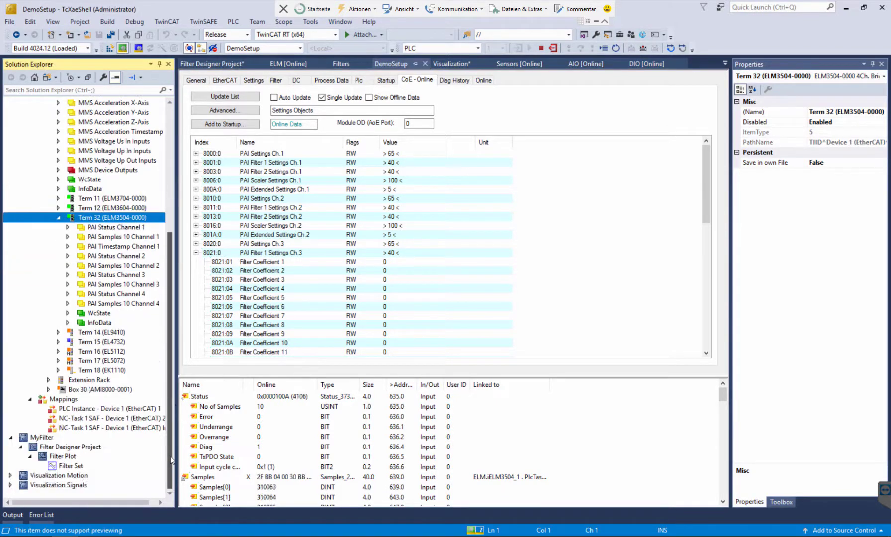
double_click(74, 468)
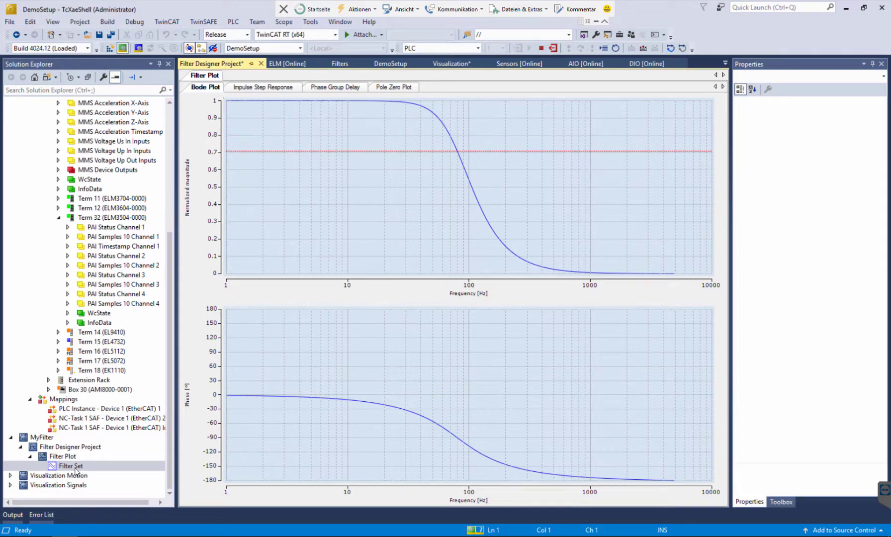
click(76, 467)
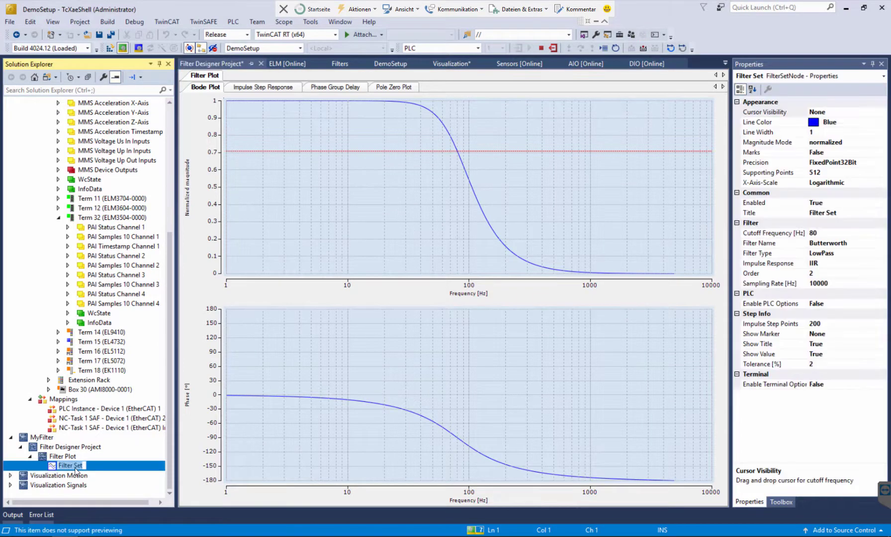
text(LP 80 Hz)
key(Return)
Transfer the LP 80 Hz filter set to Filter1 Channel3 of Term 32 (ELM3504-0000) and close the transfer window.
right_click(75, 466)
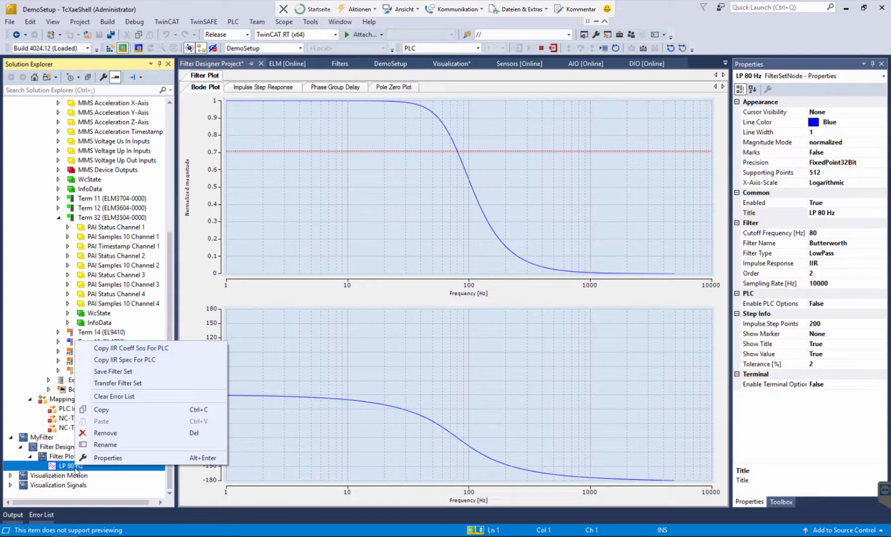
click(150, 384)
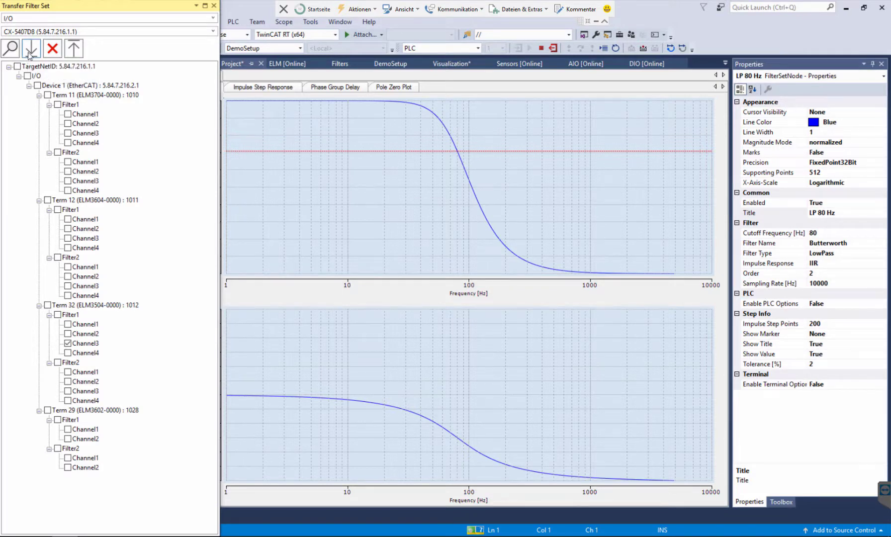
click(214, 6)
Check Term 32's transferred Filter 1 coefficients for channel 3 and the Filter 1 entry in PAI Settings Ch.3.
scroll(81, 259, up, 7)
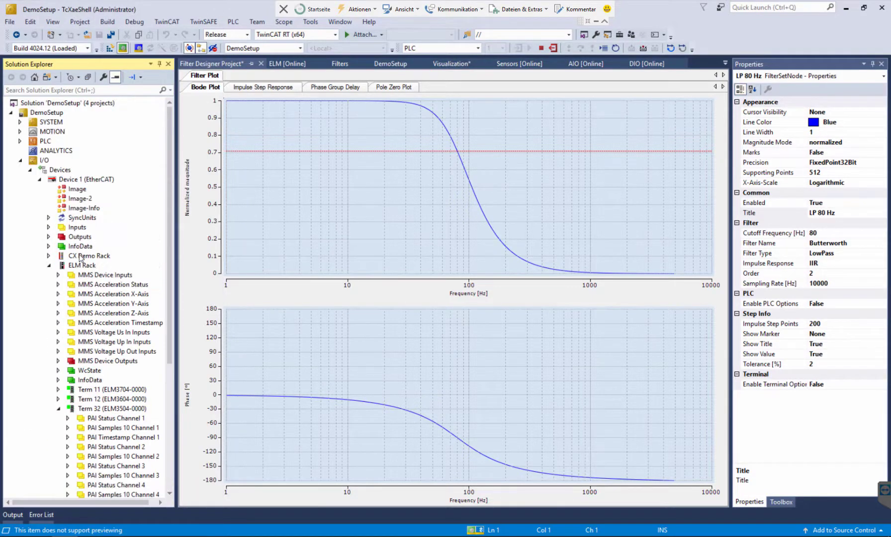
scroll(75, 311, down, 2)
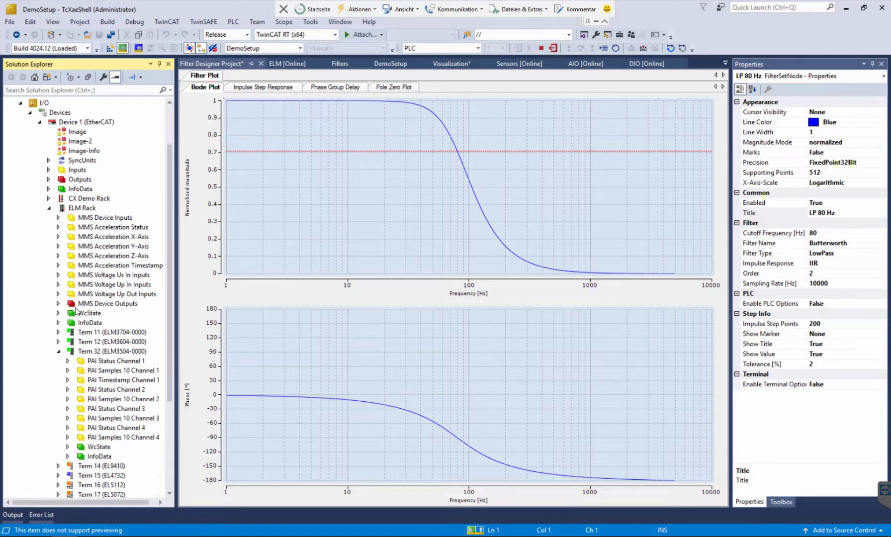
click(139, 352)
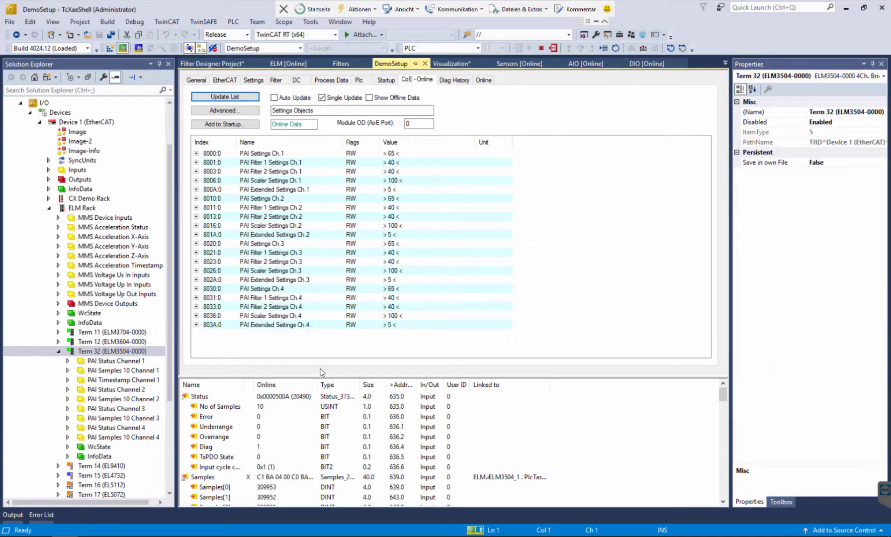
click(196, 253)
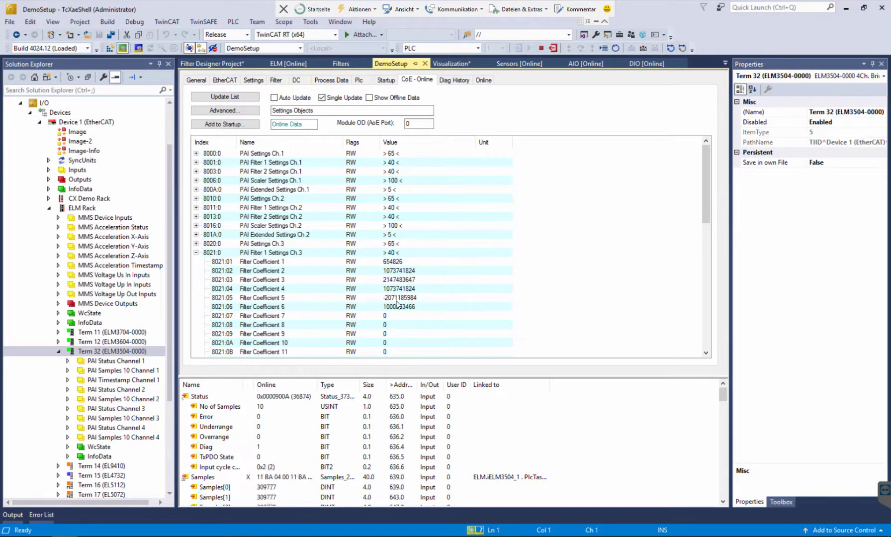
click(196, 253)
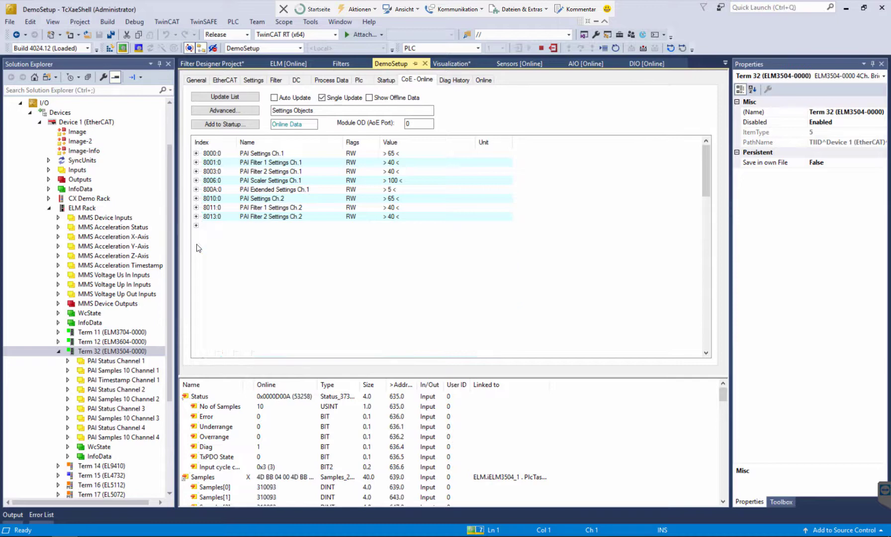
click(196, 244)
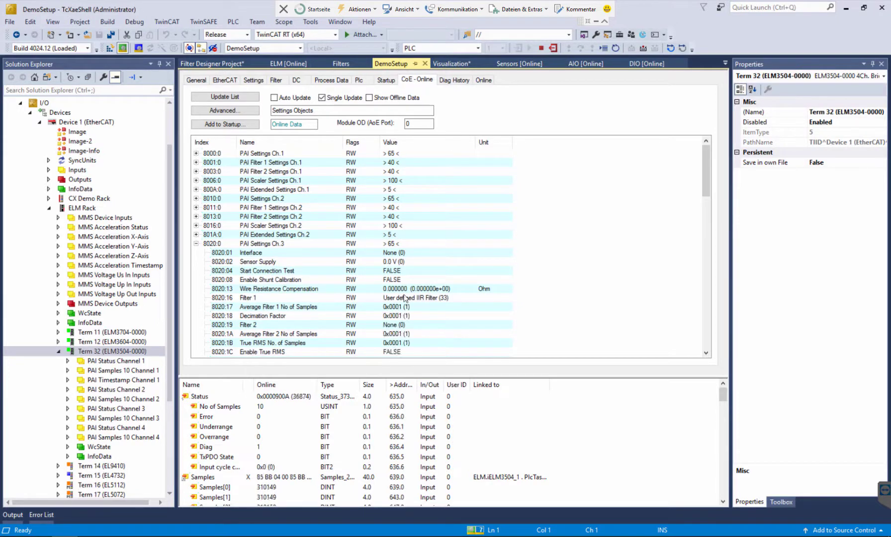
click(405, 299)
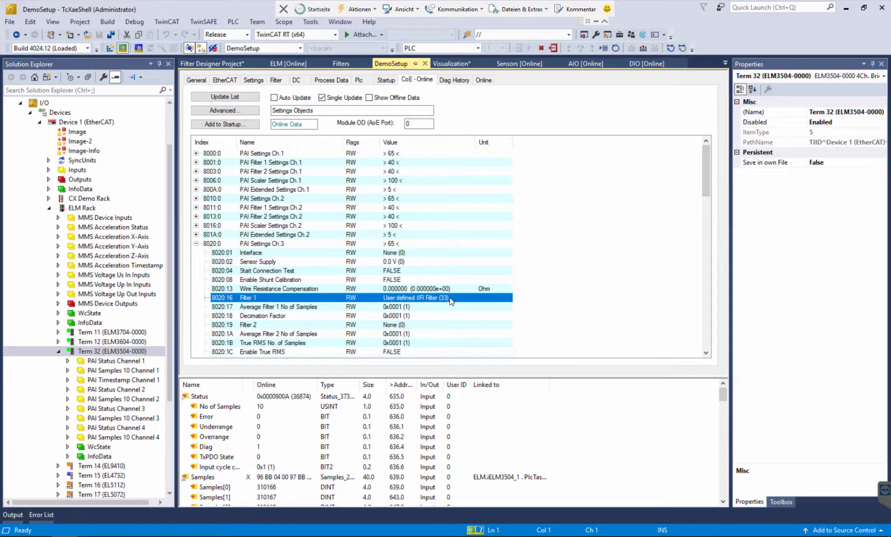